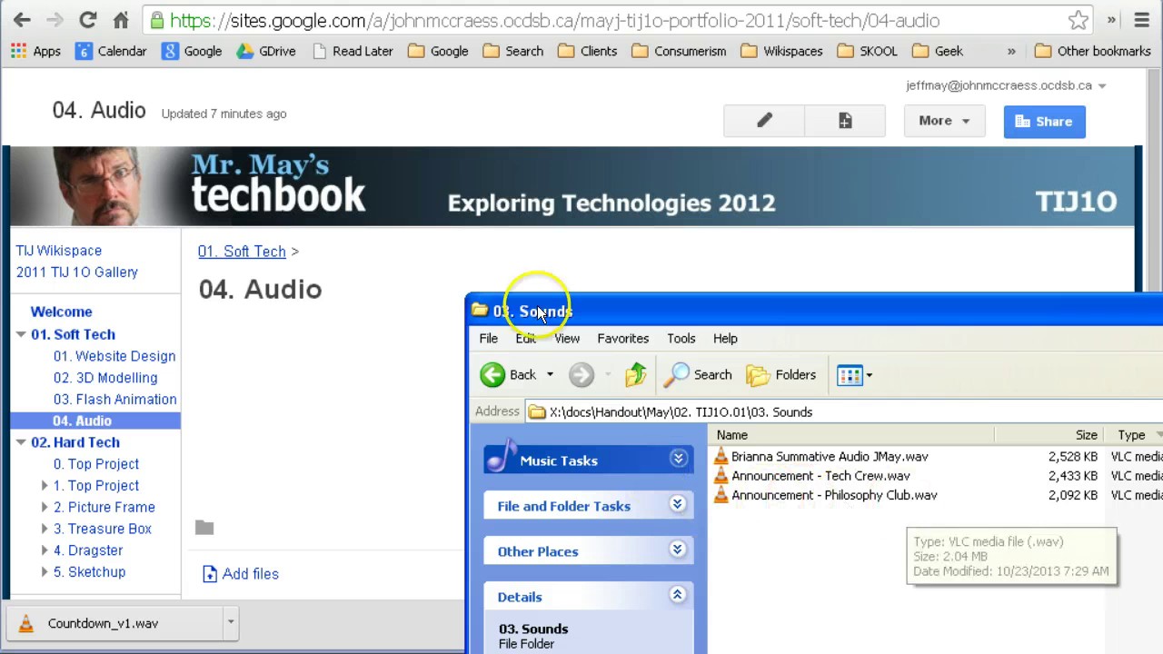
Step: Switch to SoundCloud and upload Announcement - Philosophy Club.wav as a new track
click(292, 380)
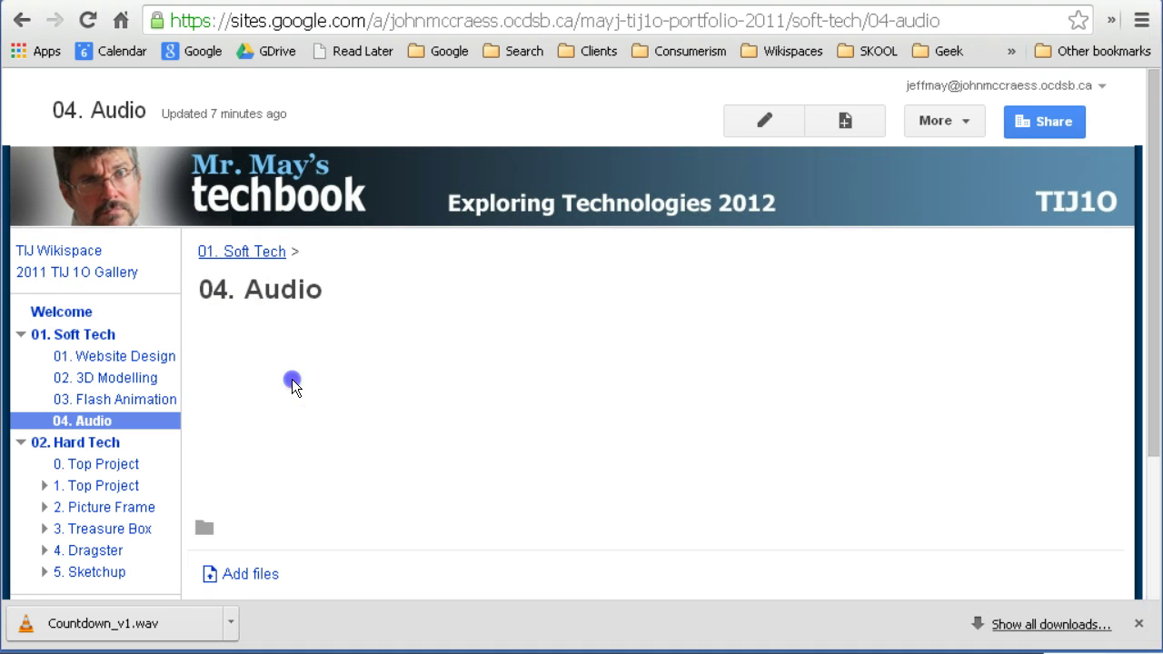
key(alt+Tab)
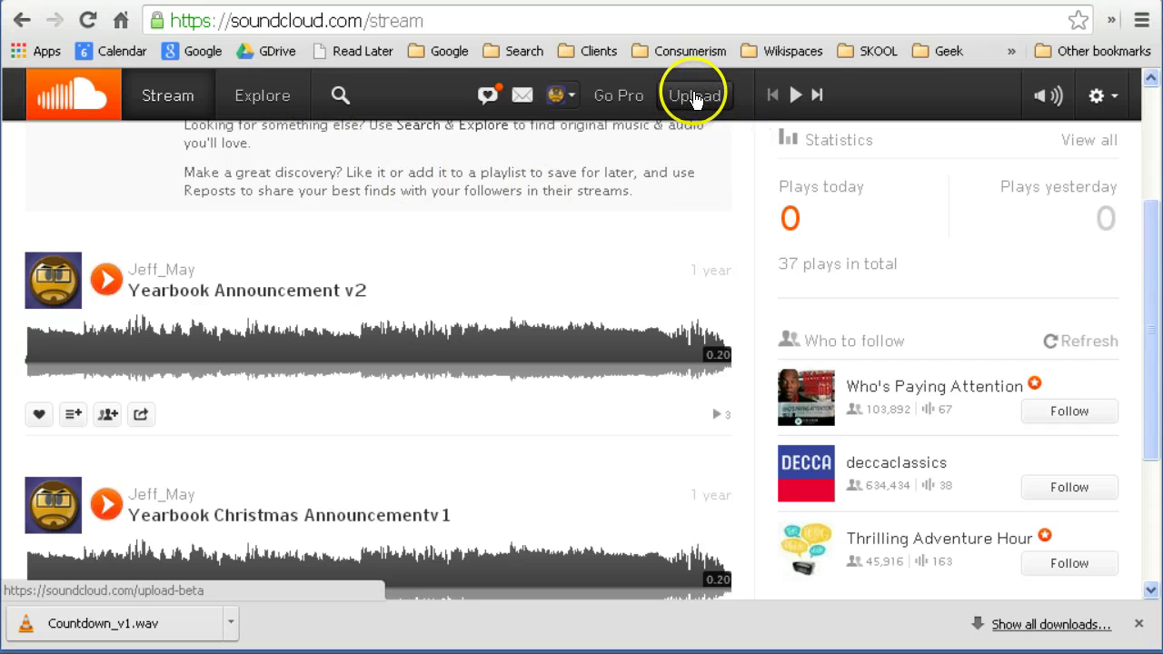
click(696, 98)
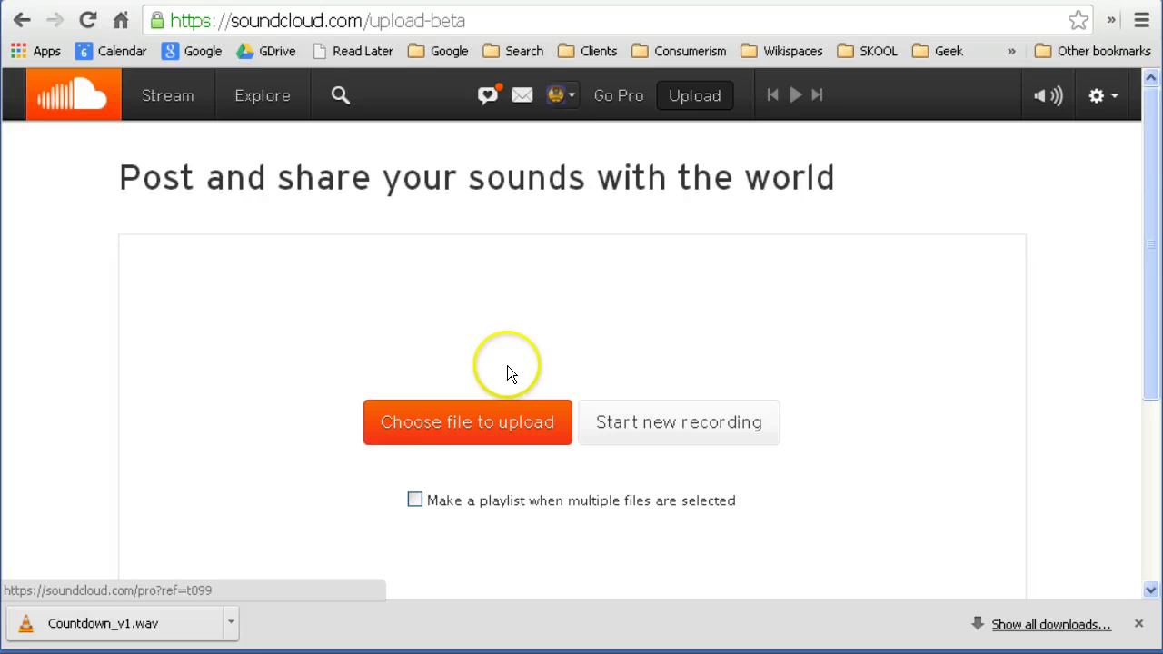
click(441, 431)
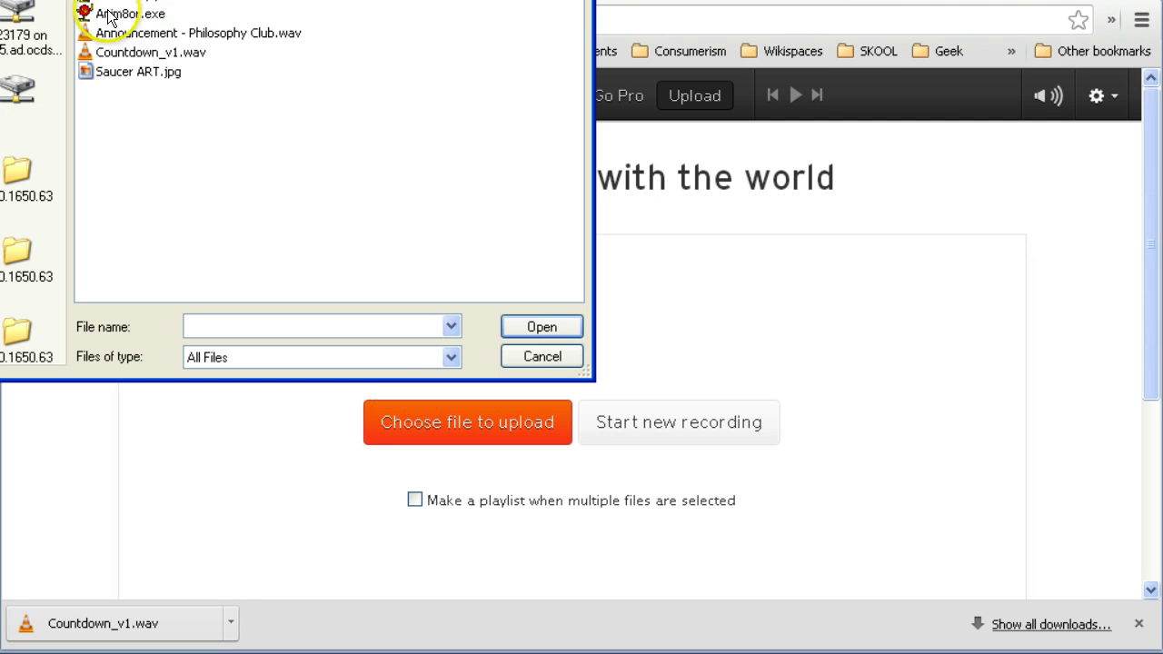
double_click(125, 34)
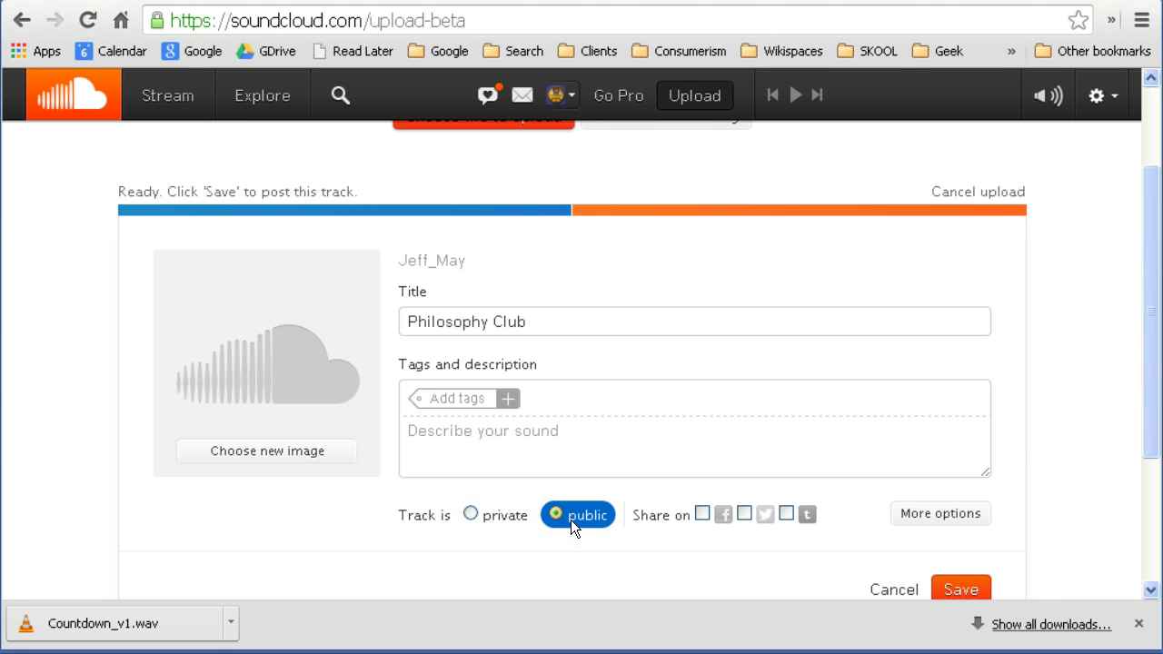
Step: Try to save the uploaded Philosophy Club track as public without any tags
click(470, 515)
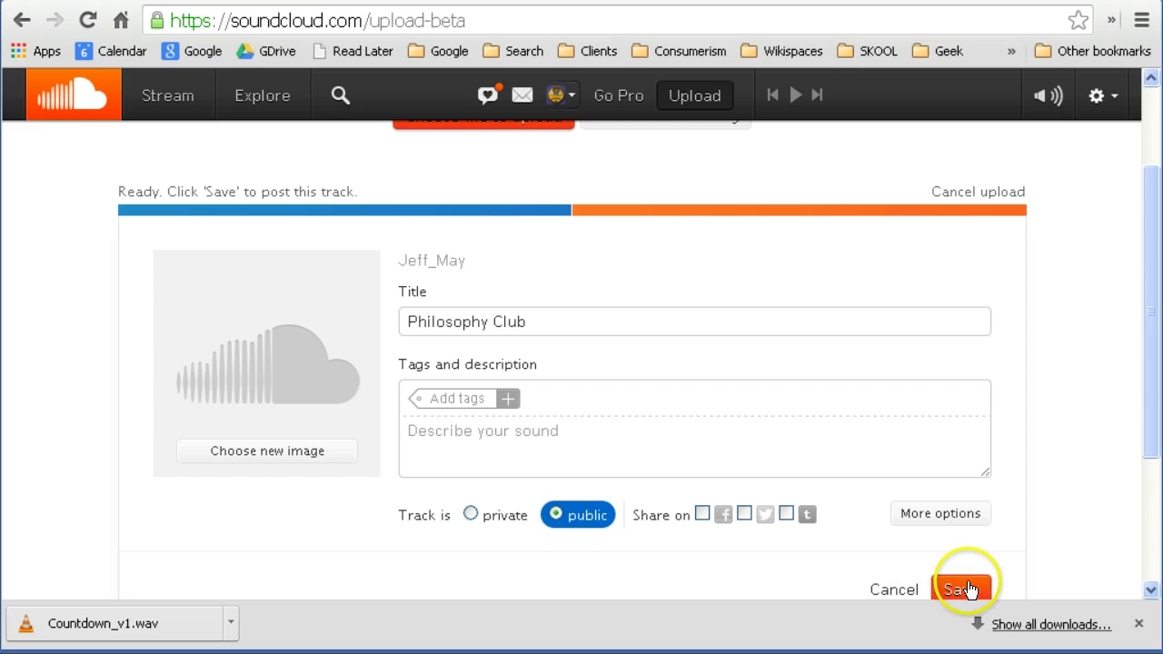
drag(1148, 460, 1151, 535)
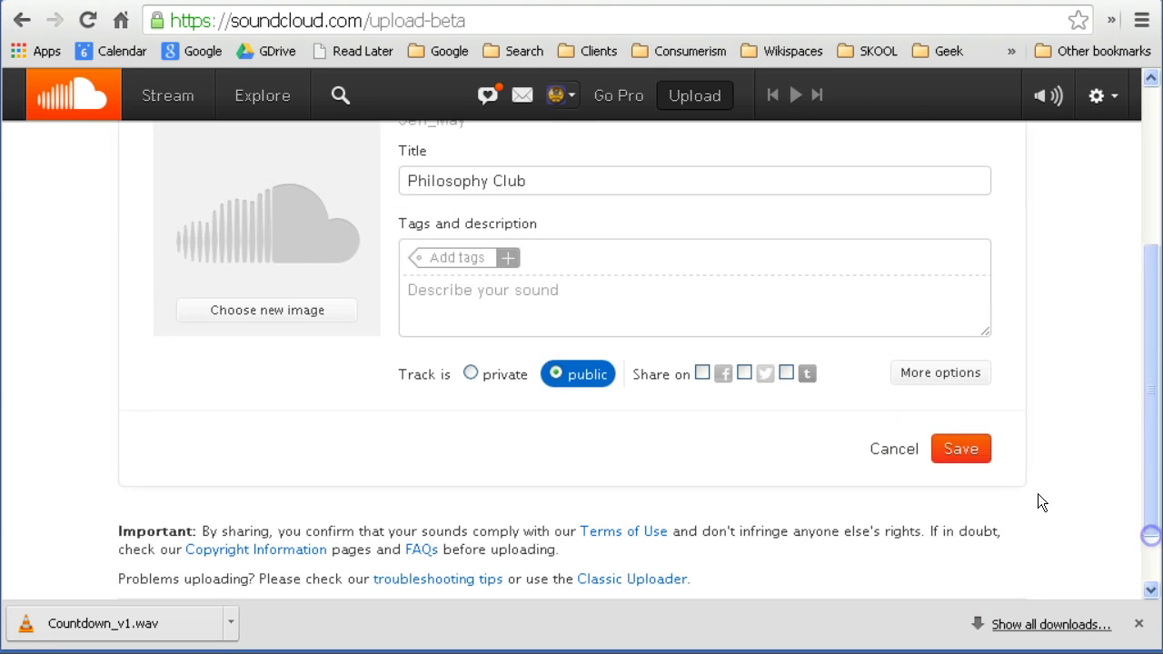
click(963, 448)
Step: Enter "education" as the track's tag and "A test announcement" as its description
click(587, 249)
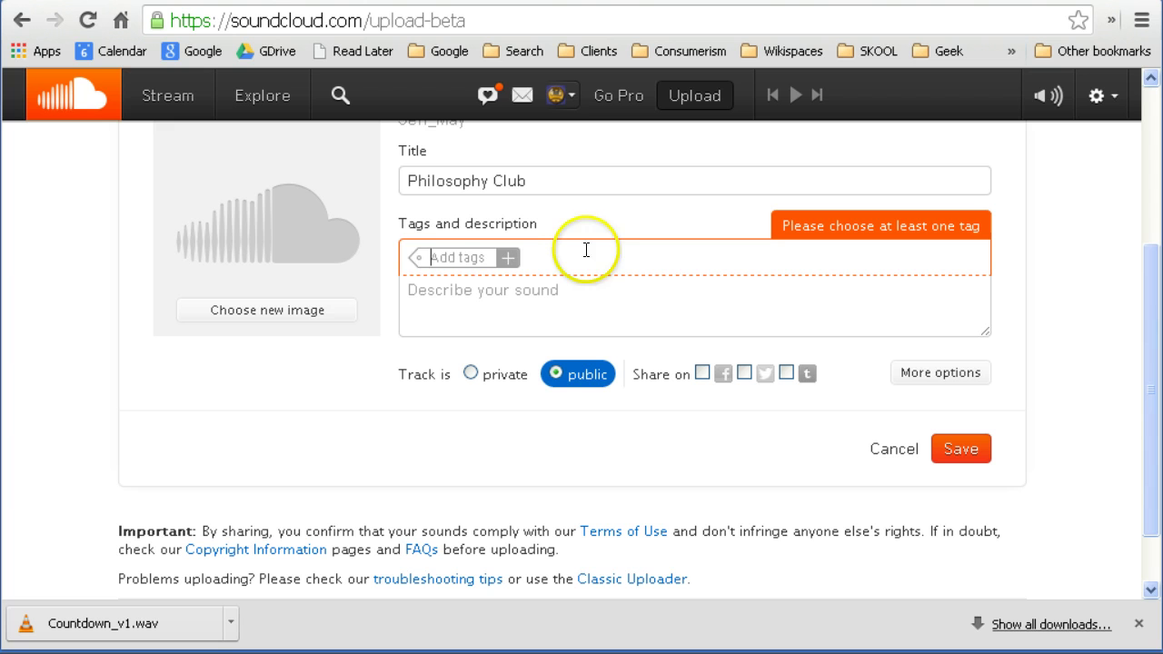
click(463, 255)
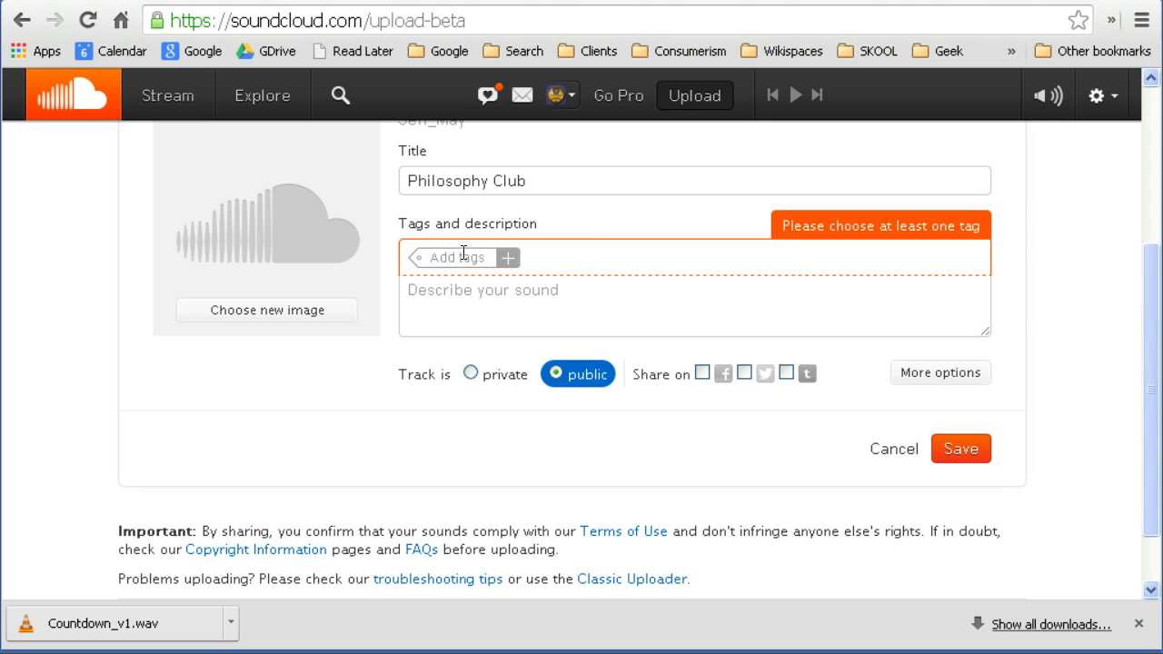
text(education)
click(709, 291)
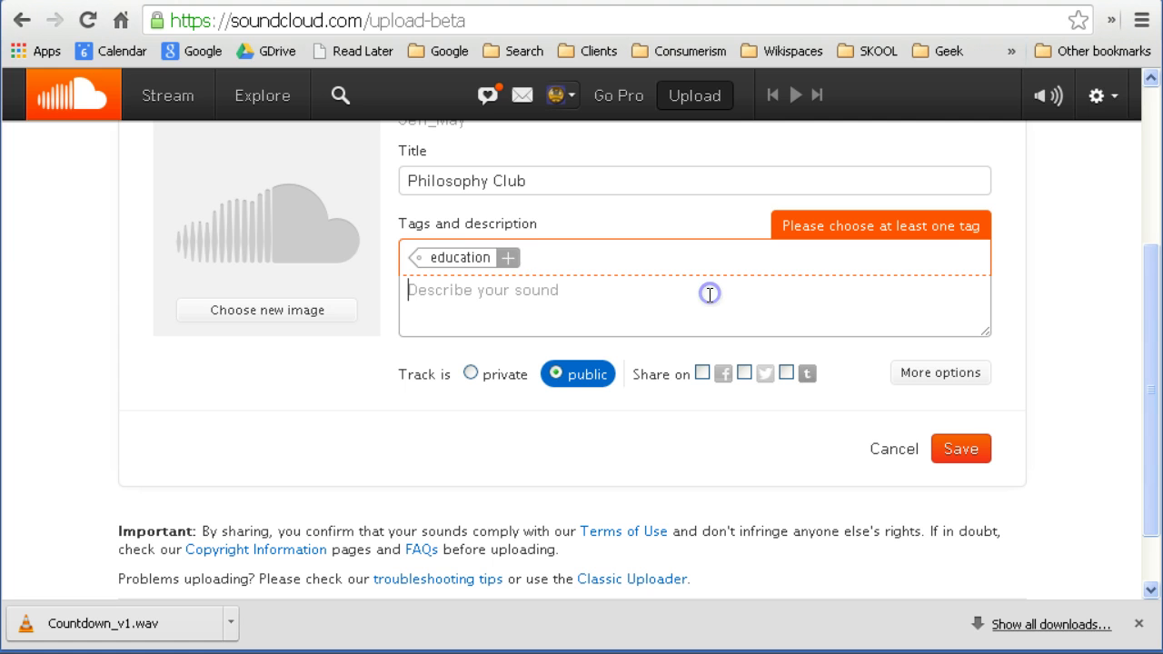
click(509, 258)
text(A test announ)
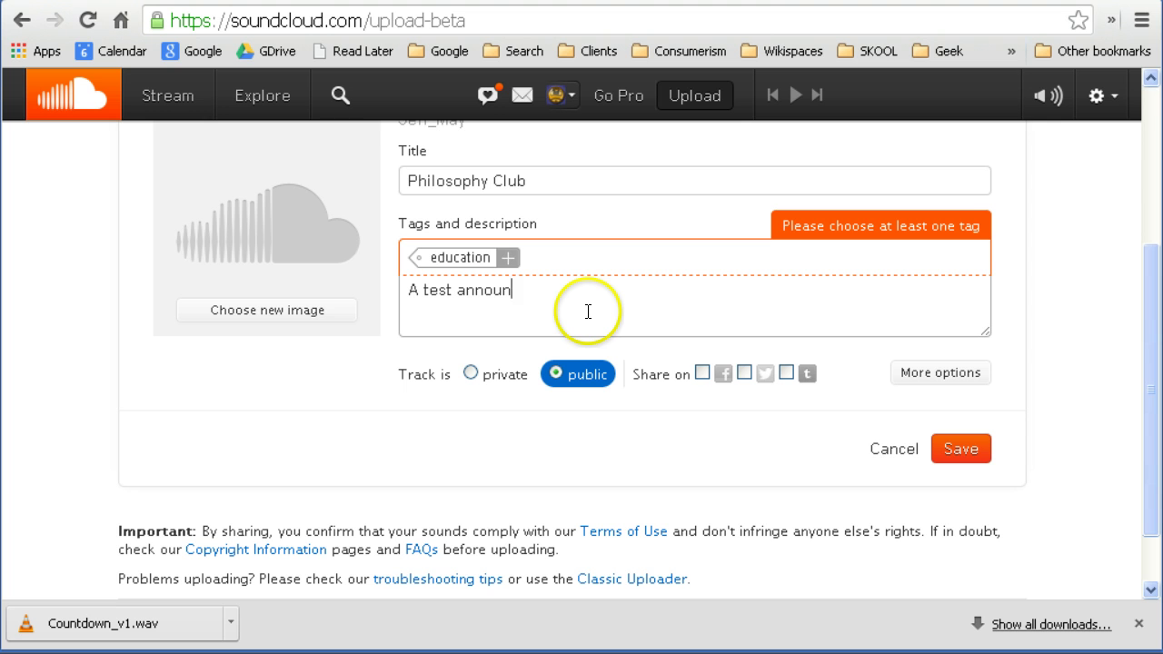
text(cement)
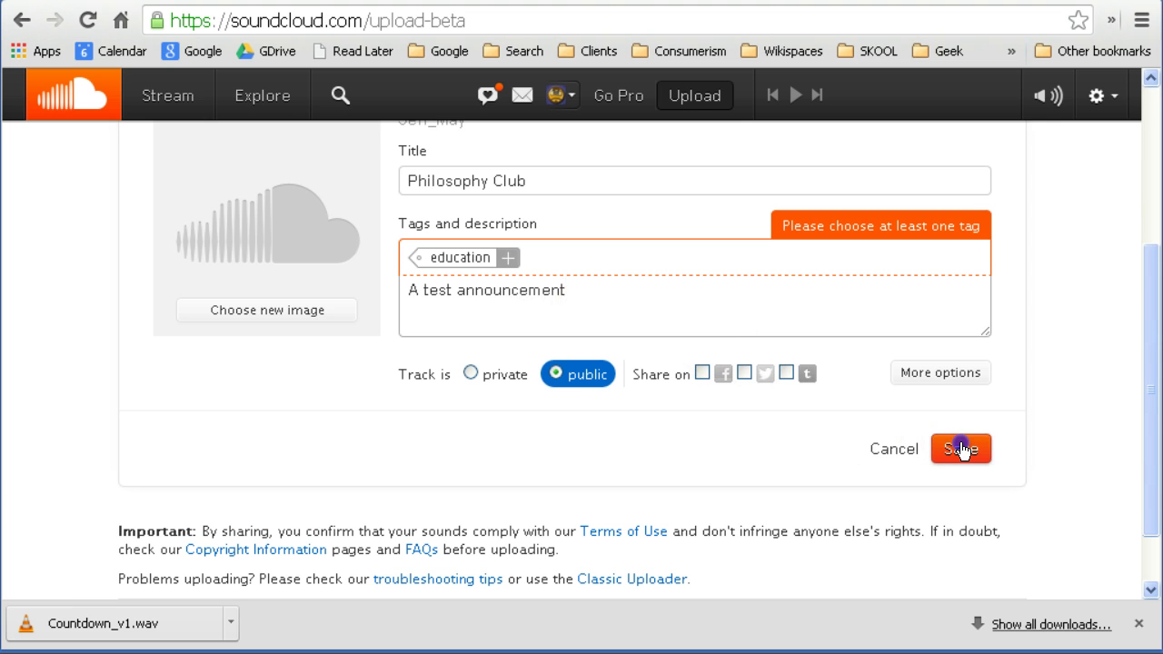
Step: Add the entered education tag to the track and save the upload
click(961, 449)
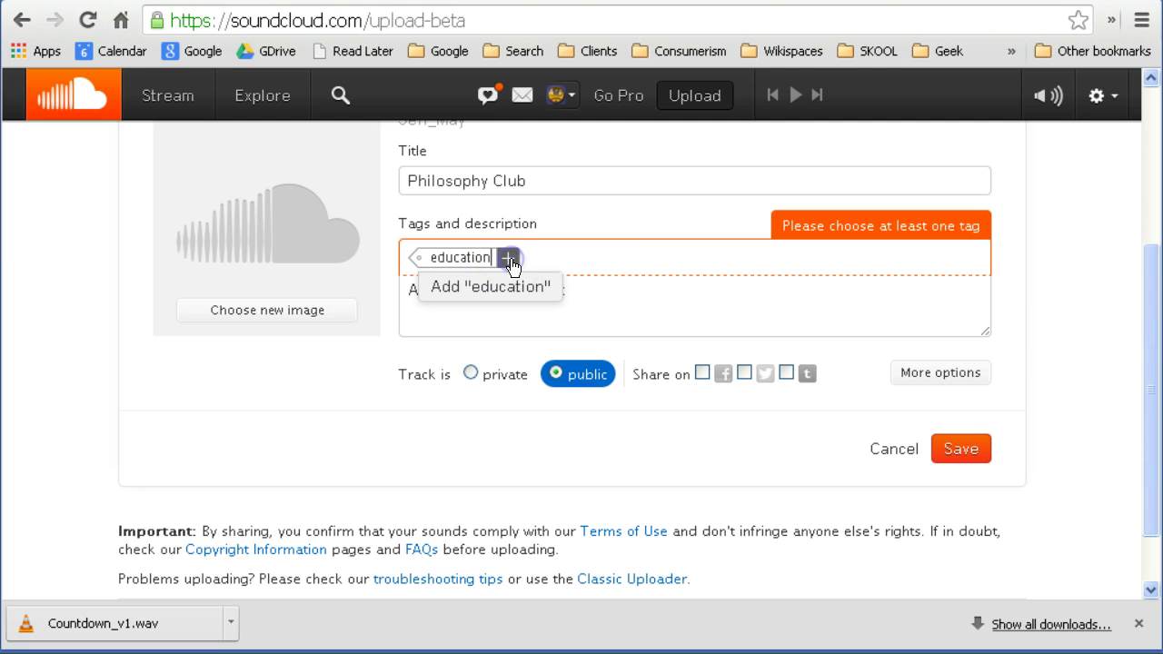
click(488, 287)
click(960, 448)
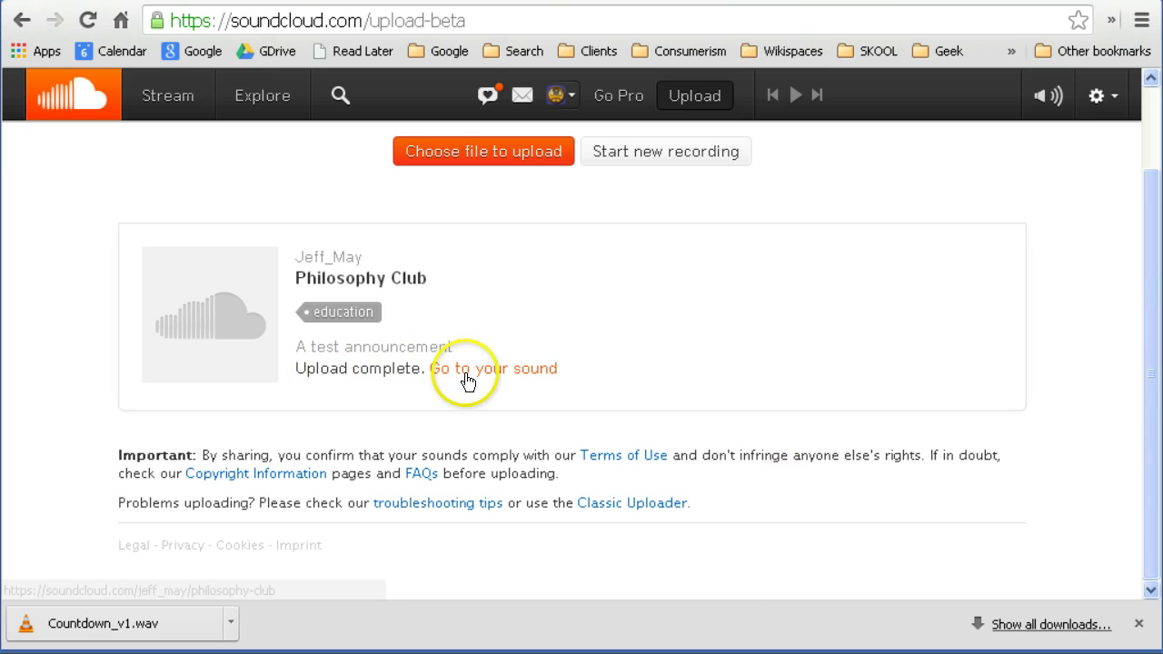
Step: Open the uploaded sound's page and copy the full Embed Code from its sharing options
click(468, 380)
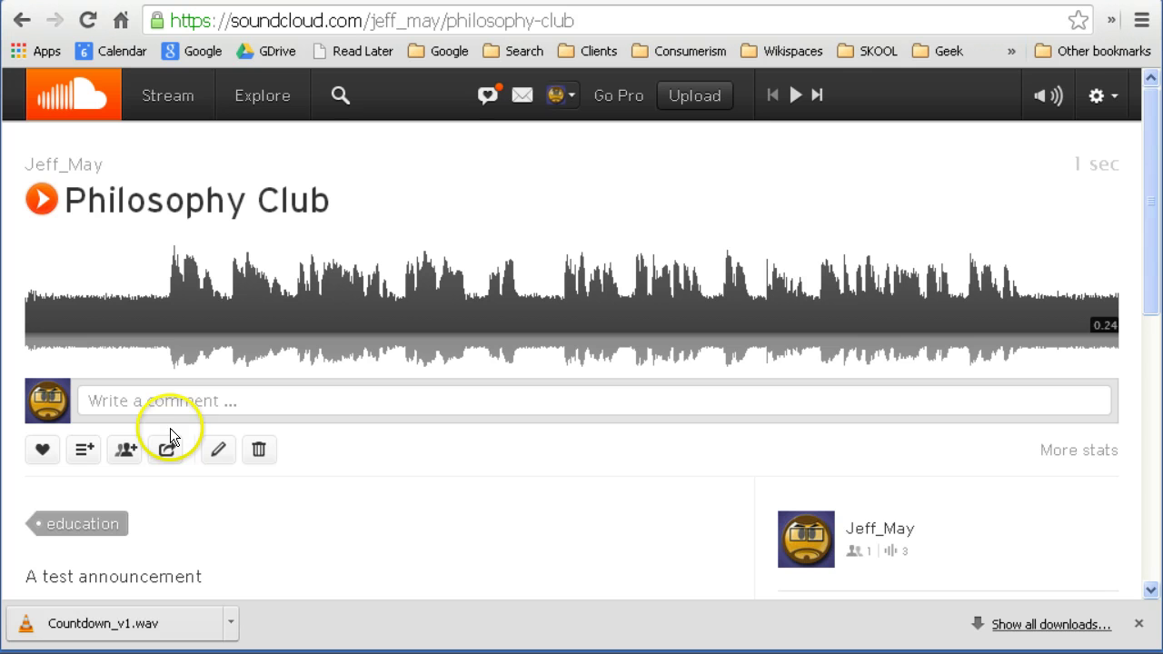
click(166, 452)
click(166, 452)
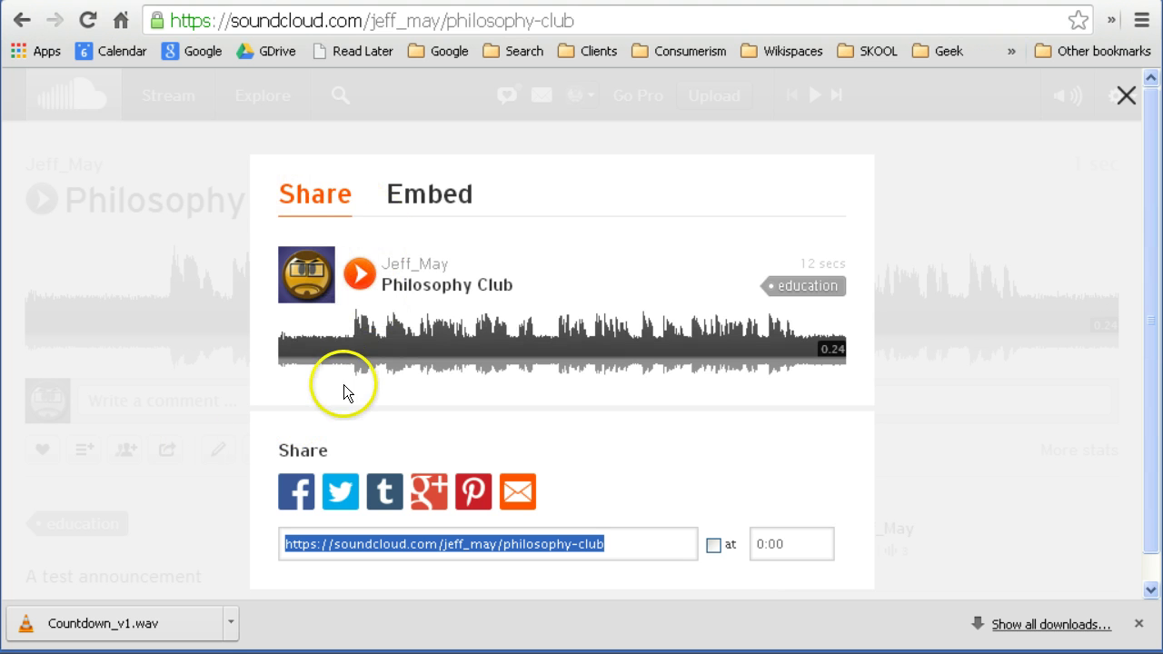
click(434, 196)
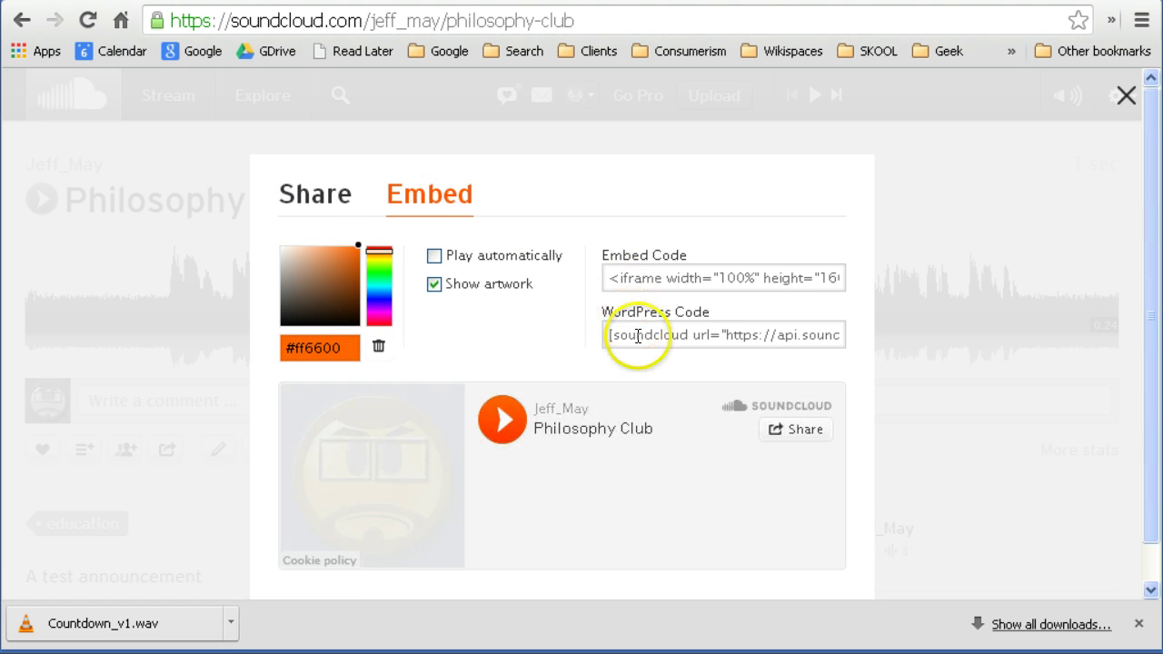
click(631, 278)
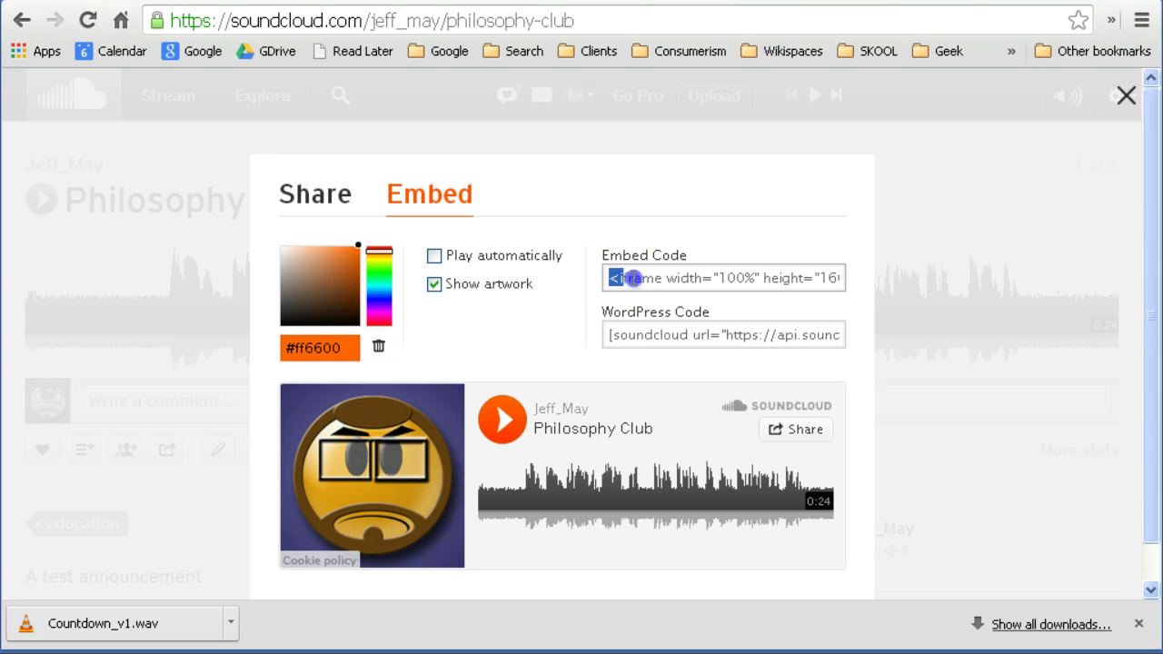
drag(632, 278, 1006, 300)
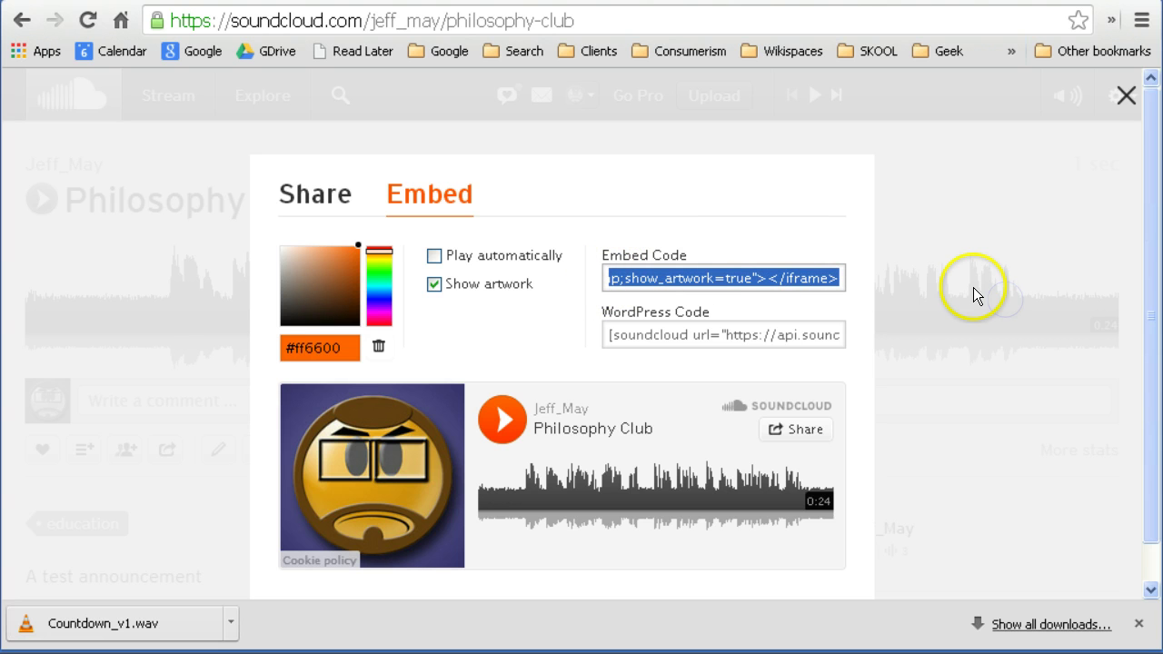
Step: Switch to the 04. Audio page in Google Sites, edit it and choose the Embed gadget for insertion
click(127, 19)
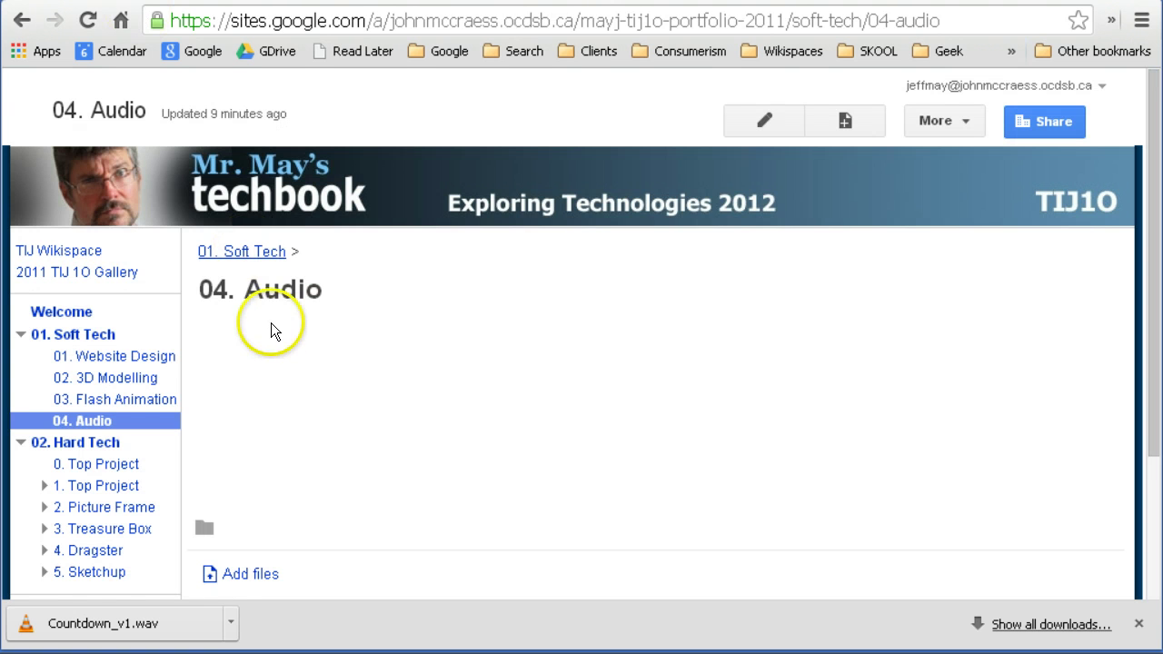
click(740, 135)
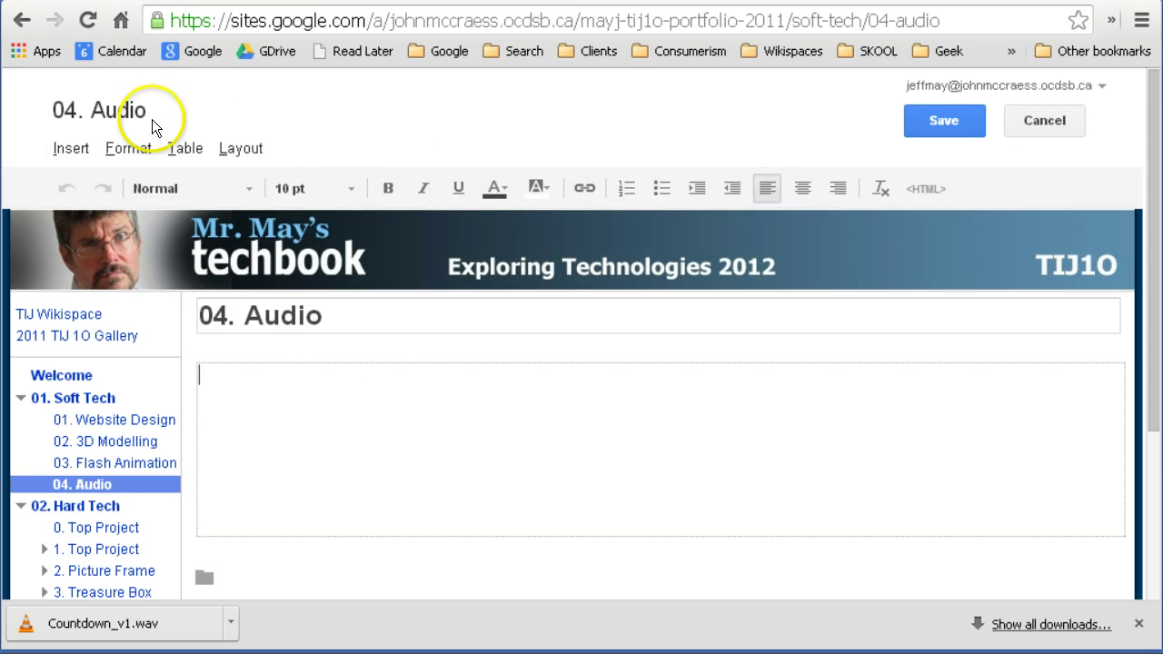
click(69, 149)
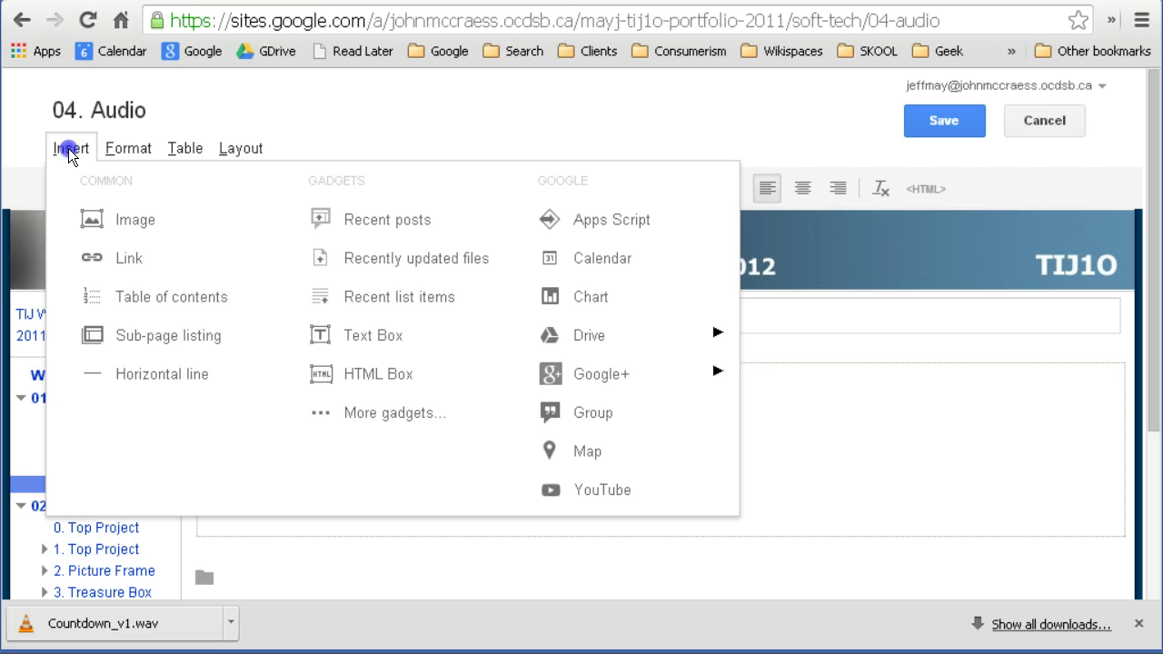
click(381, 426)
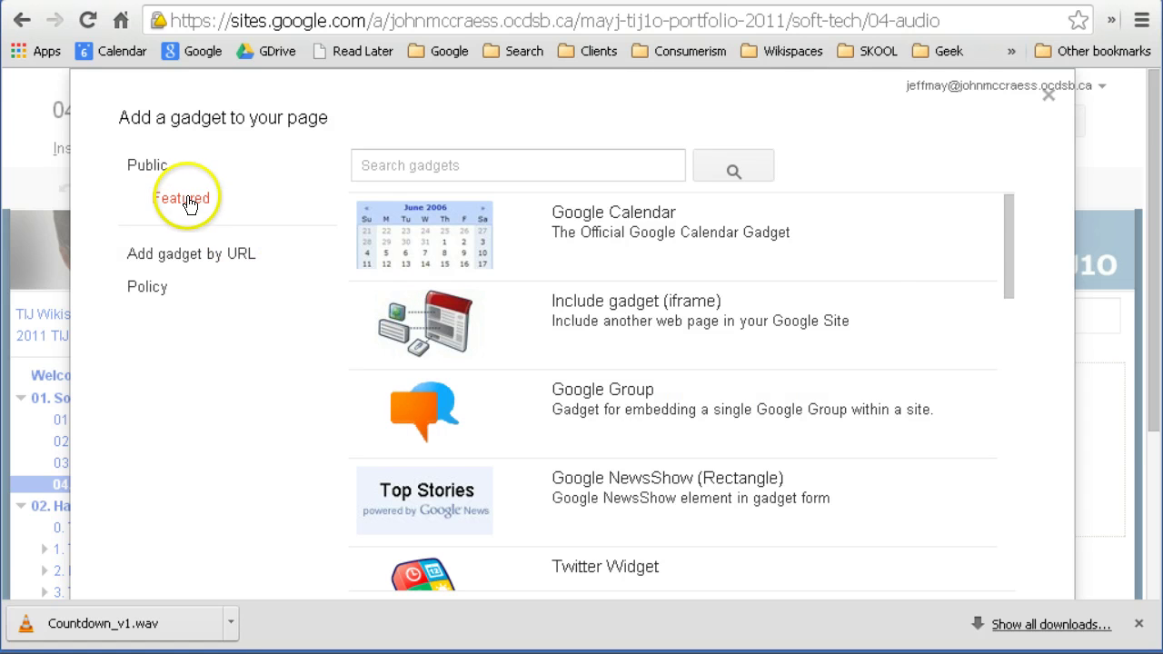
drag(1010, 267, 989, 475)
click(644, 404)
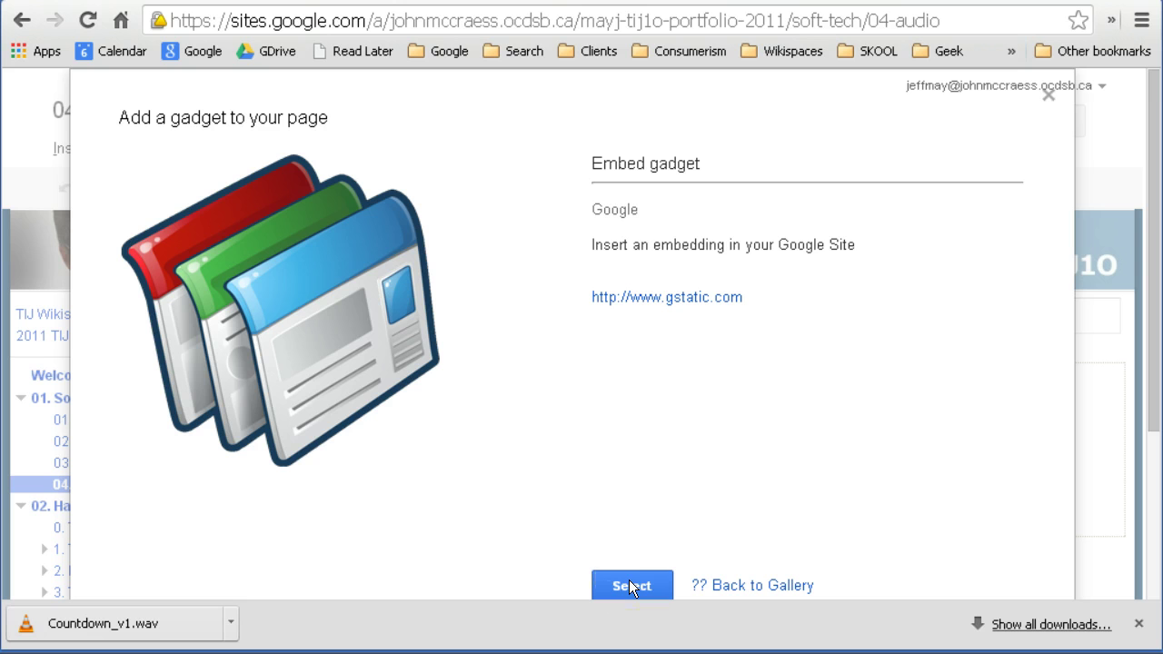
click(631, 586)
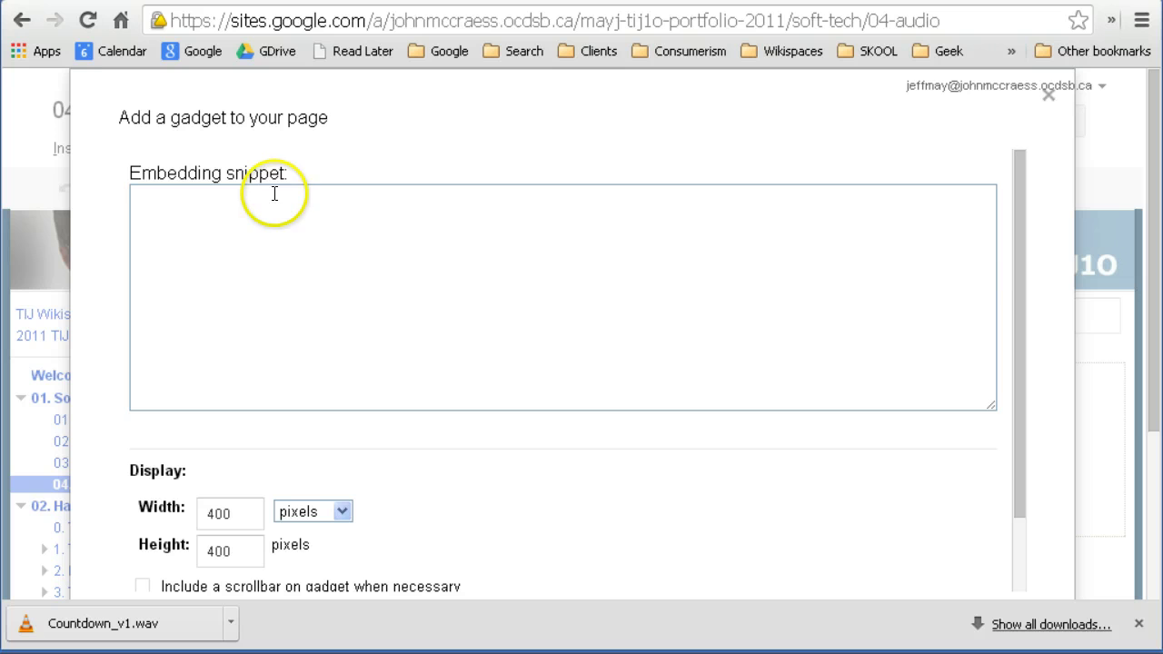
Step: Paste the SoundCloud iframe code as the gadget's embedding snippet and preview the gadget
click(259, 213)
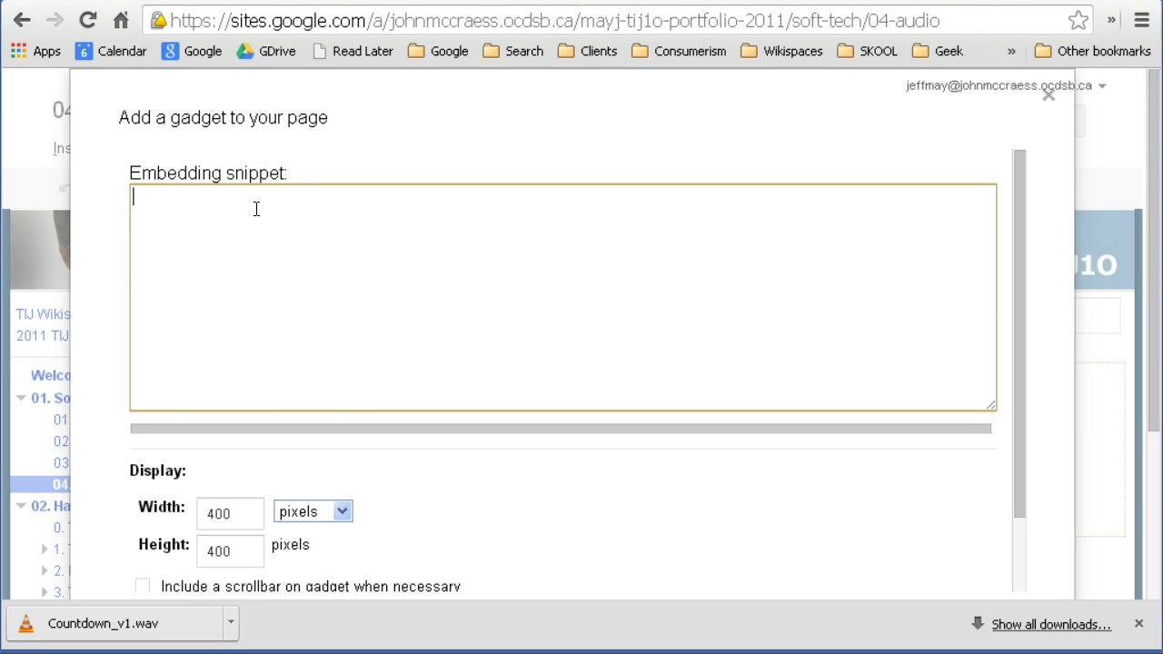
text(<iframe width="100%" height="166" scrolling="no" frameborder="no" src="https://w.soundcloud.com/player/?url=https%3A//api.soundcloud.com/tracks/128340660&amp;color=ff6600&amp;auto_play=false&amp;show_artwork=true"></iframe>)
click(286, 286)
scroll(273, 291, down, 3)
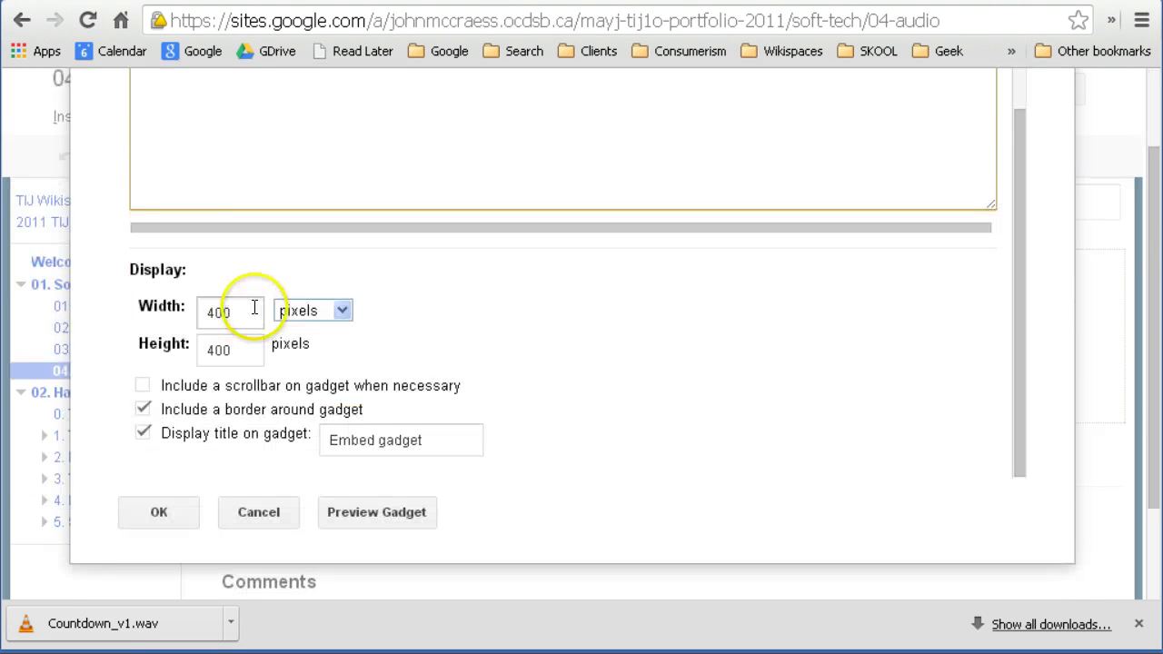
click(387, 512)
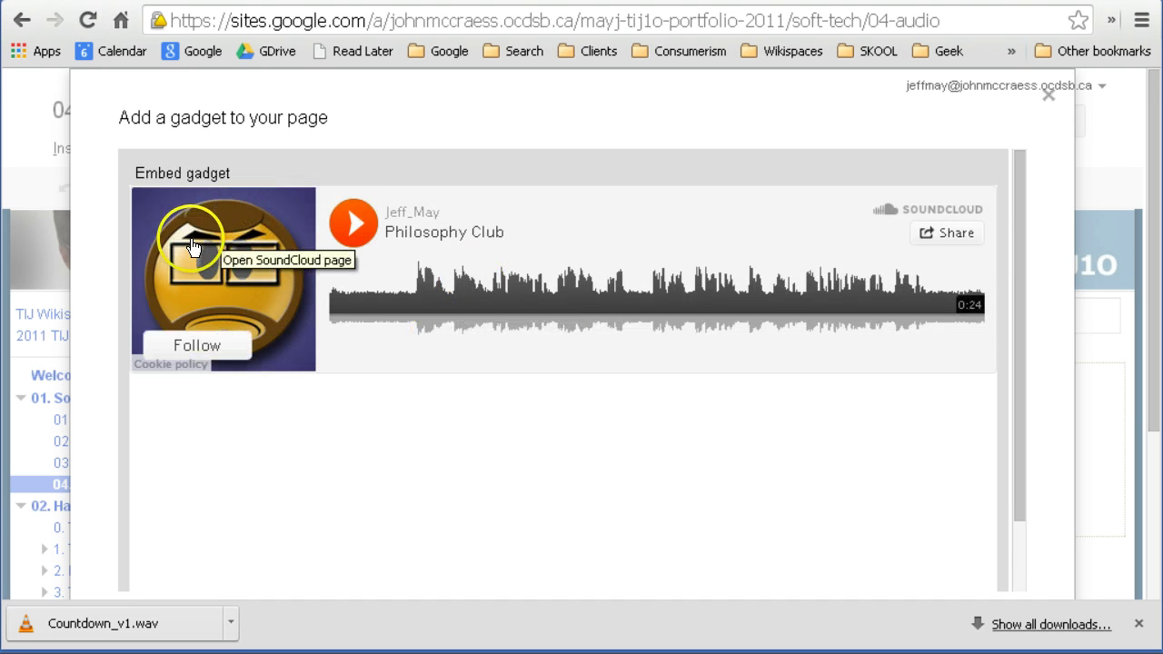
scroll(651, 340, down, 3)
scroll(650, 332, up, 3)
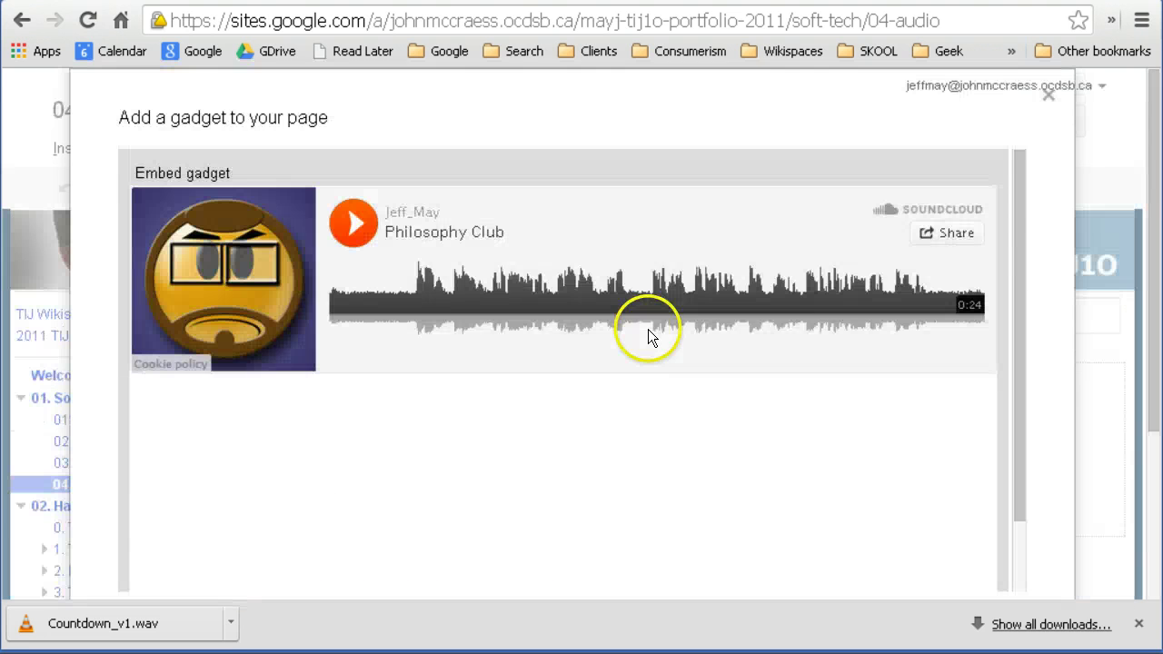
scroll(491, 345, down, 3)
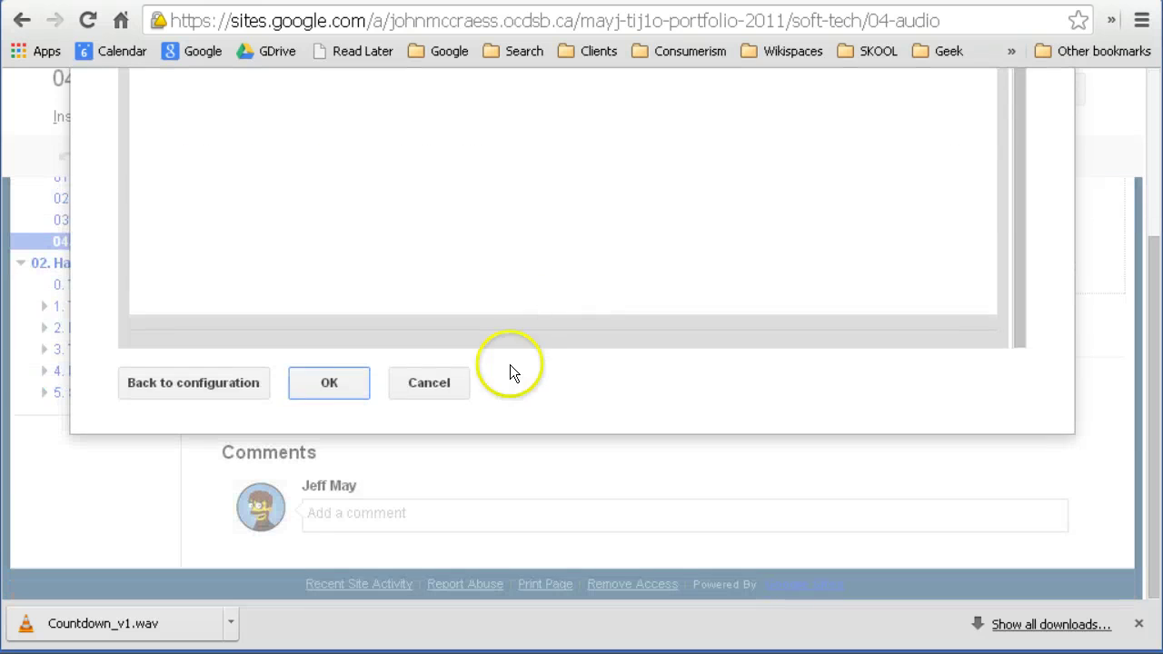
Step: Return to the gadget's configuration and set its display height to 166 pixels
click(232, 382)
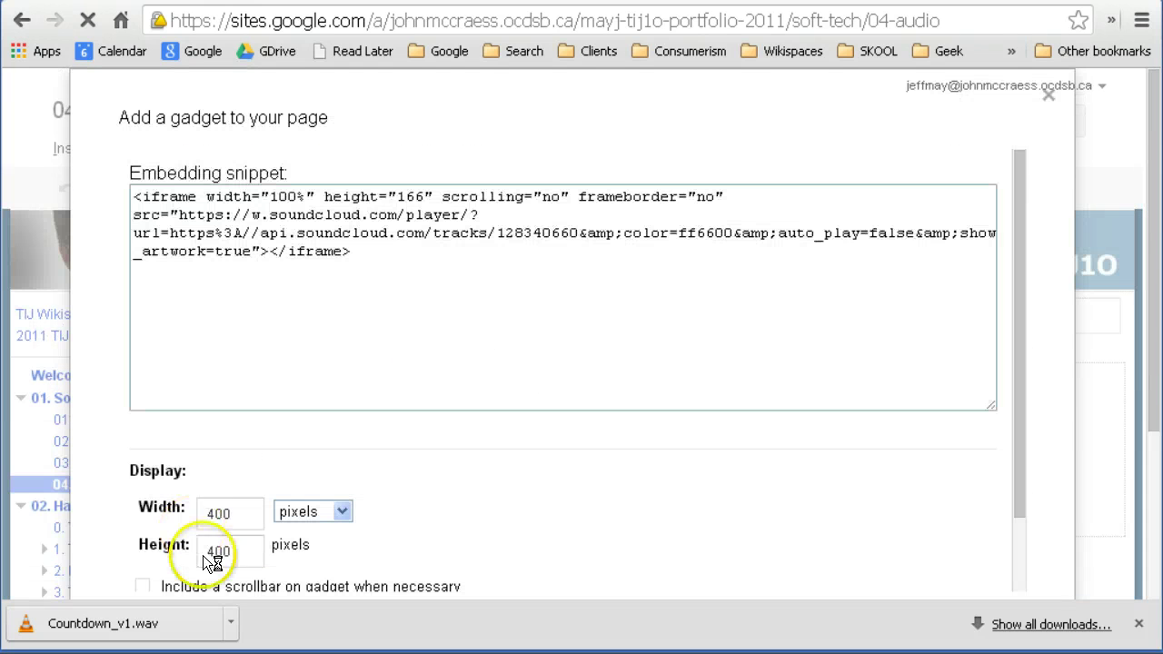
drag(239, 550, 180, 546)
text(200)
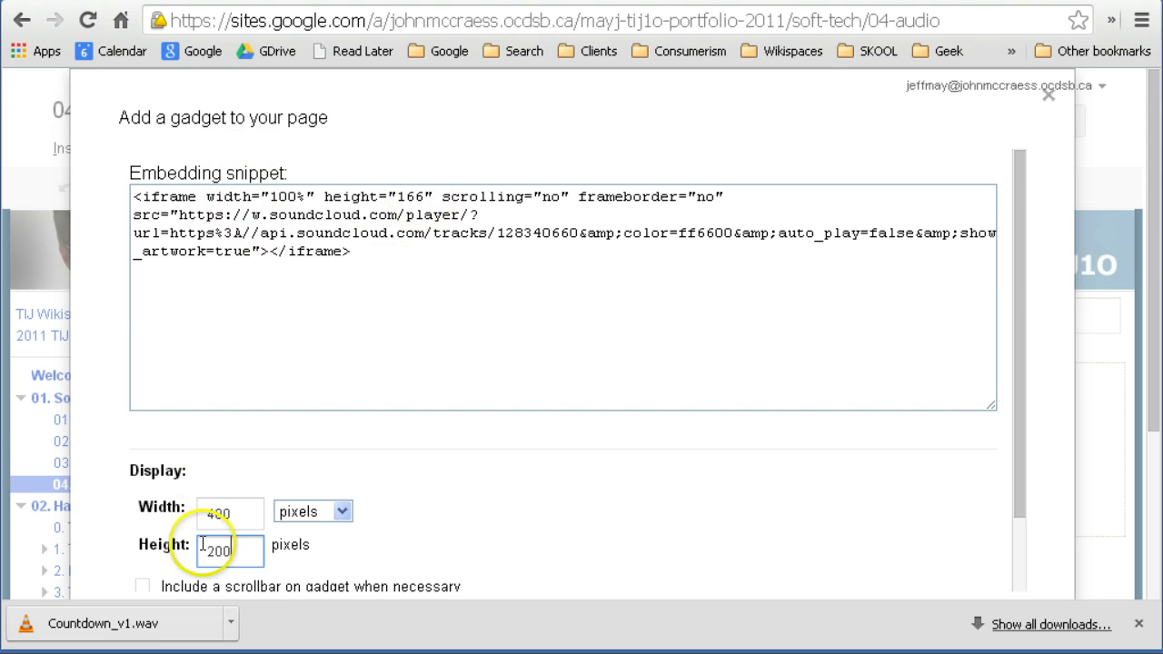
drag(289, 554, 117, 537)
text(166)
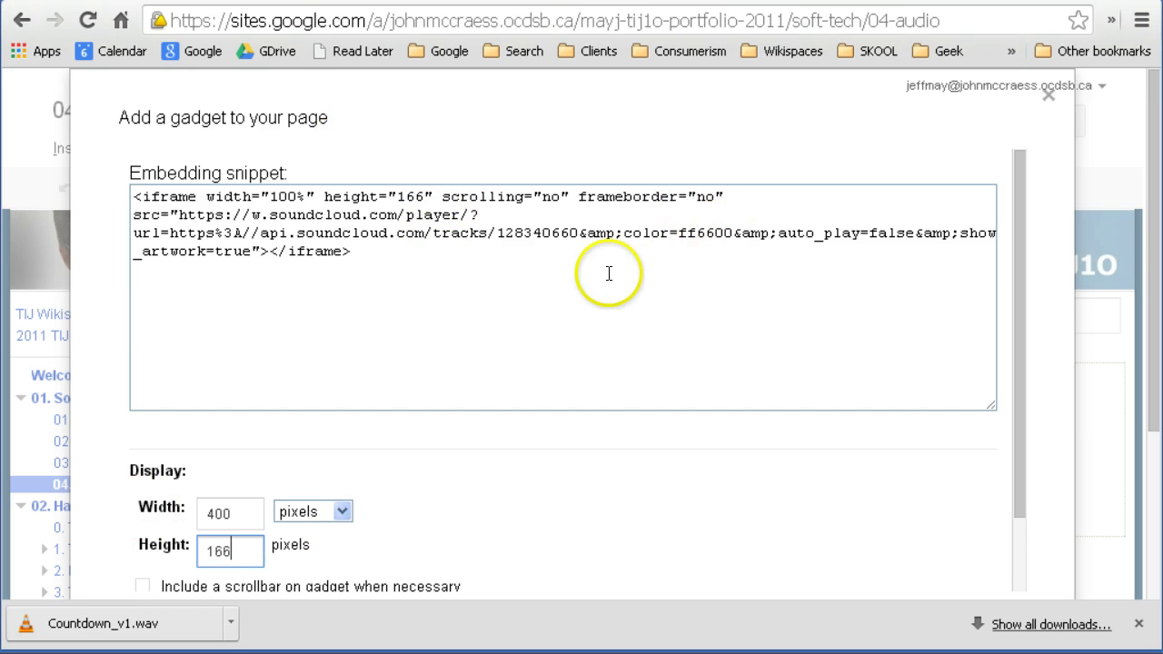
Step: Turn off the gadget's title display and insert the gadget into the page
scroll(601, 486, down, 1)
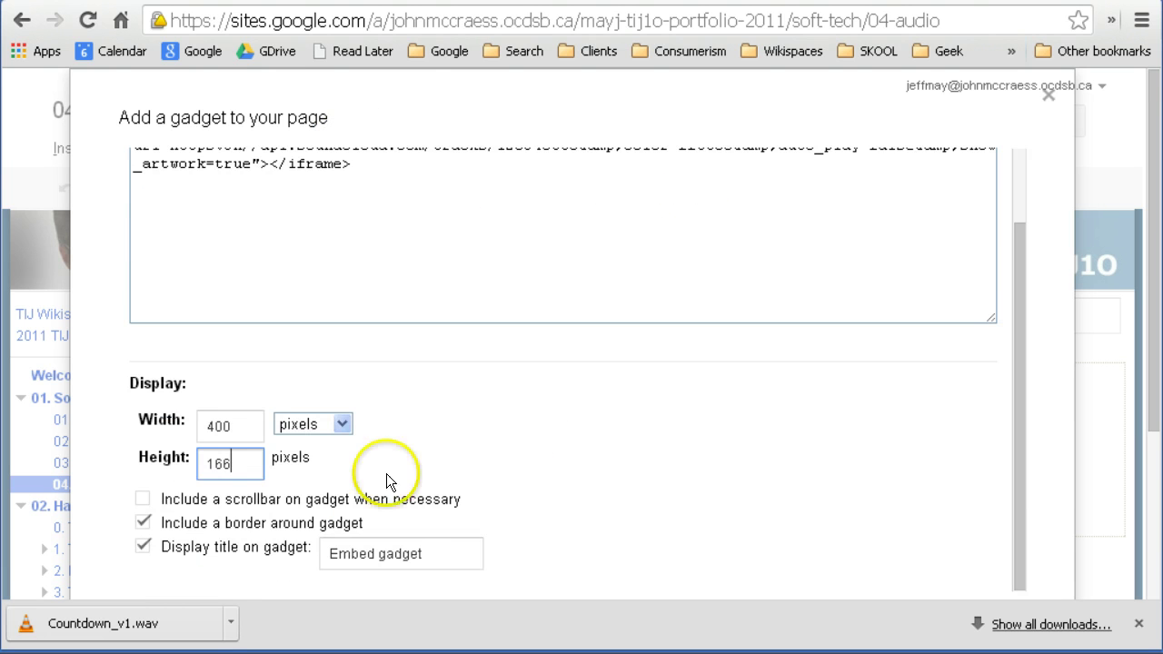
click(144, 547)
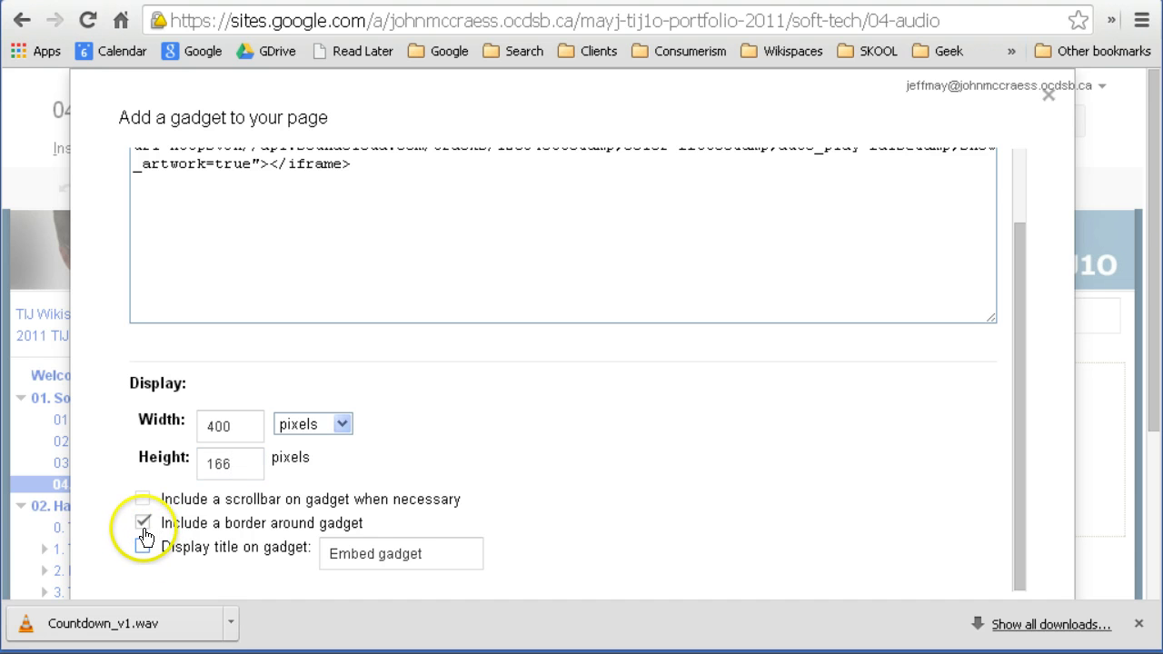
scroll(556, 490, down, 3)
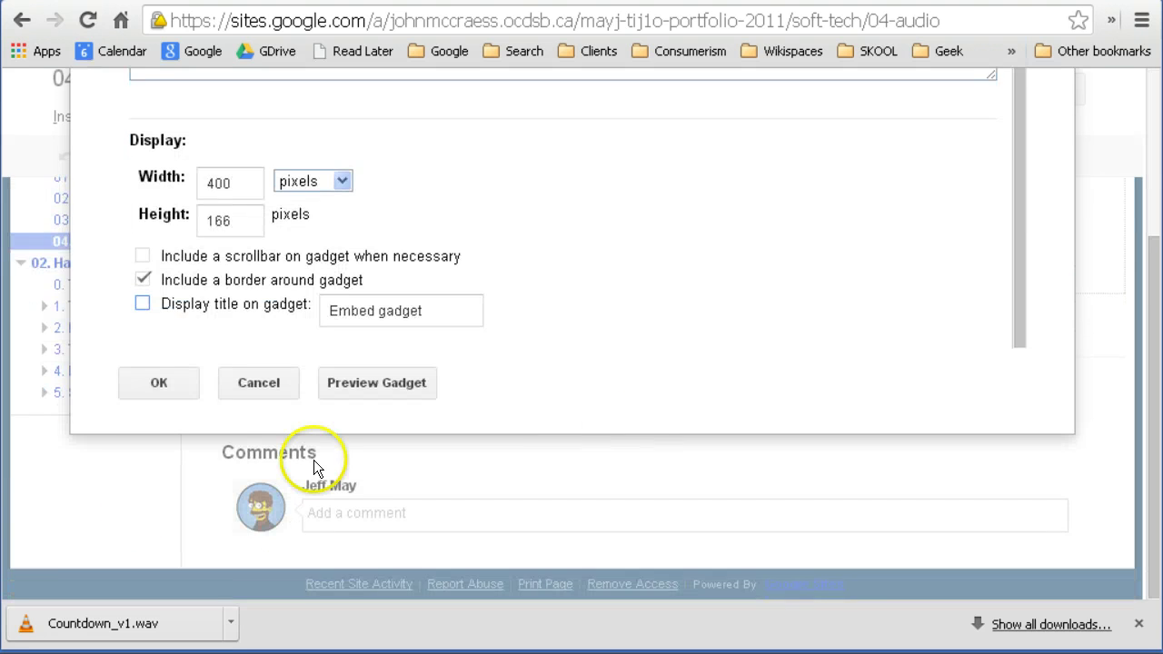
click(173, 386)
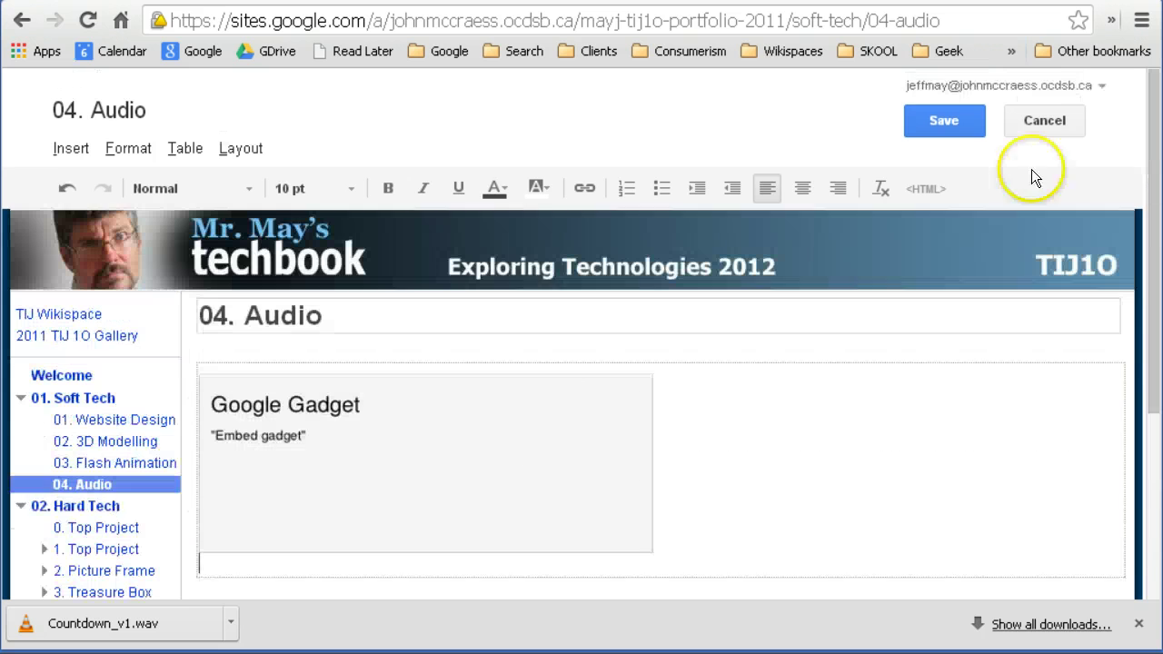
Step: Save the 04. Audio page and test playback of the embedded SoundCloud track
click(936, 120)
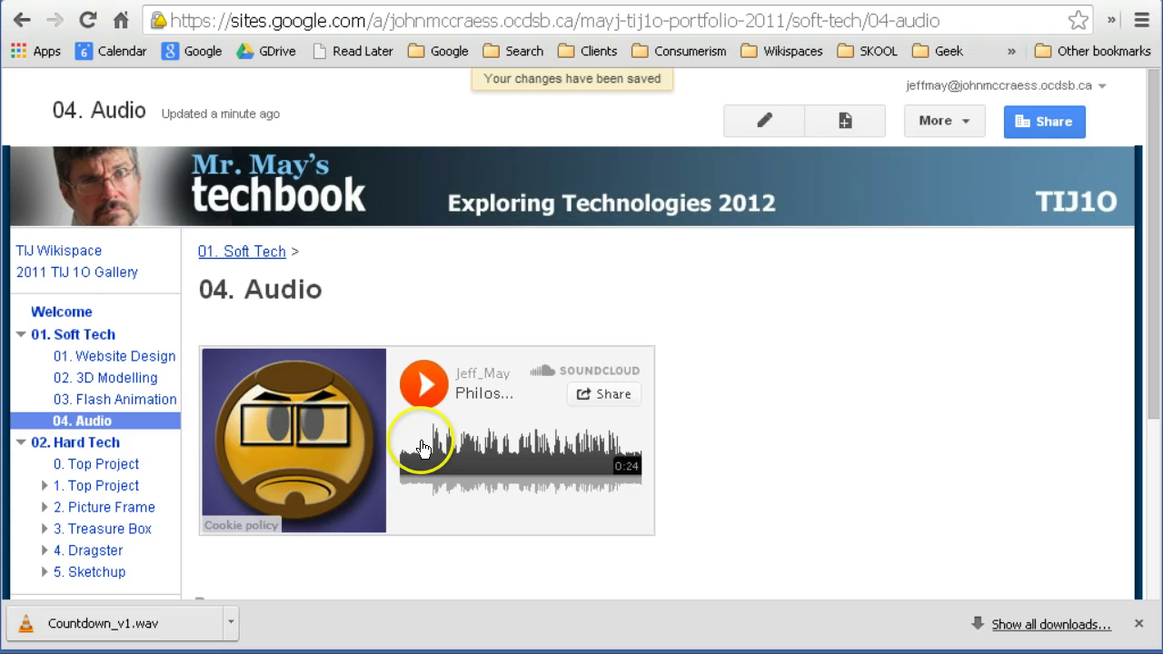
click(424, 382)
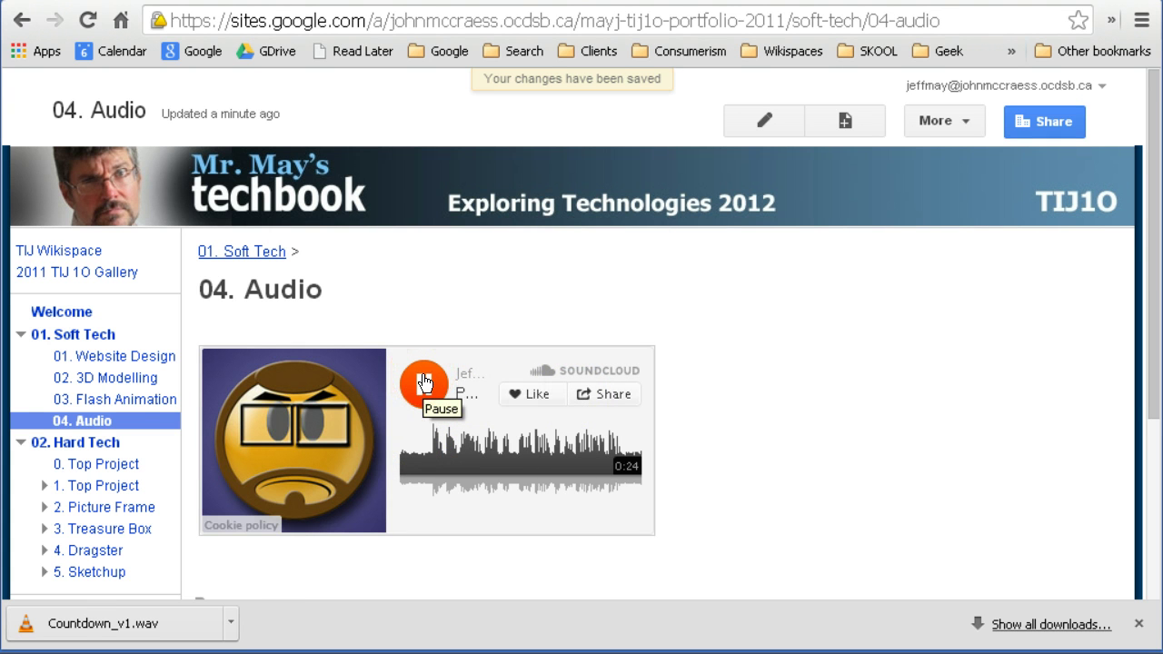
click(423, 386)
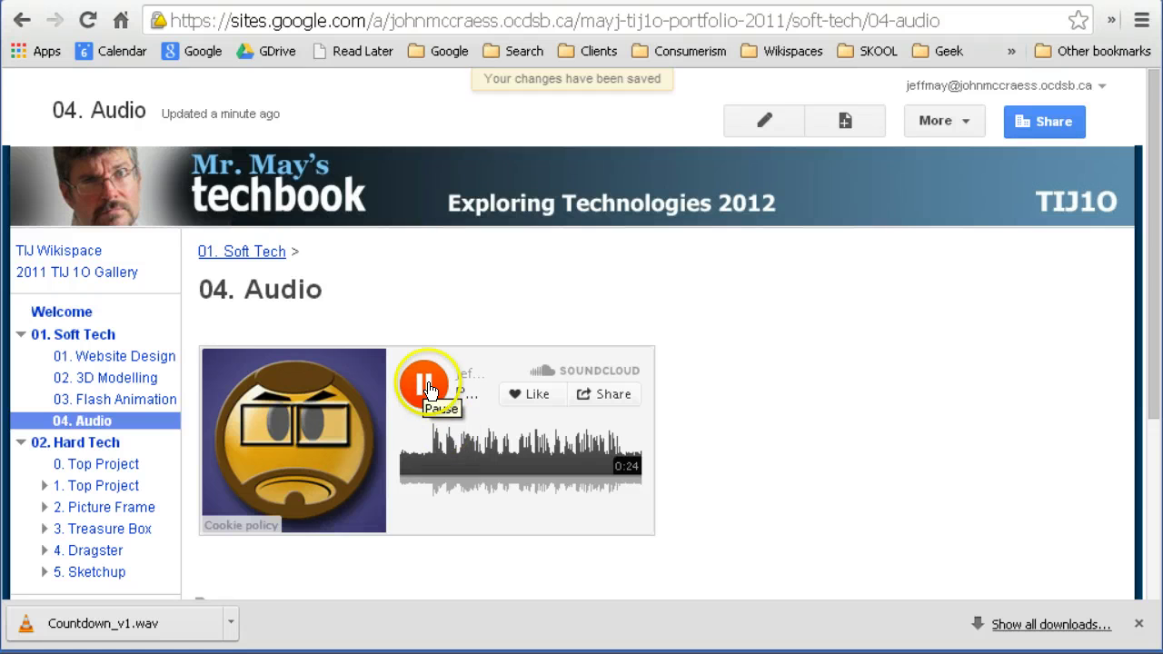